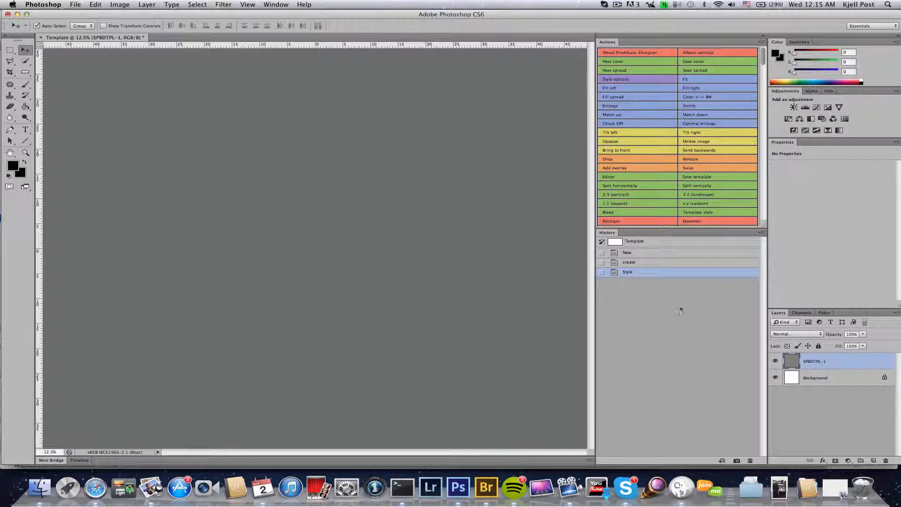
# Step: Create a new ProAlbum-Designer template document and bring up its layout options
pyautogui.click(625, 177)
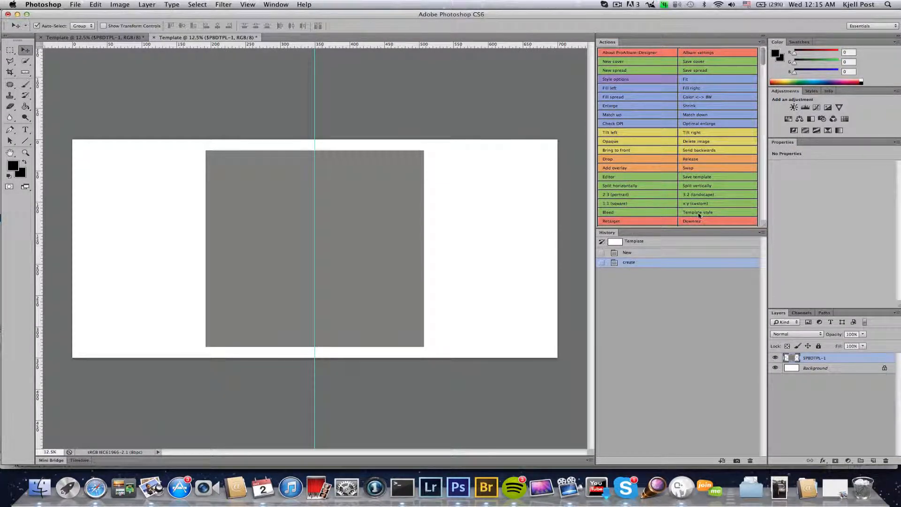
pyautogui.click(715, 215)
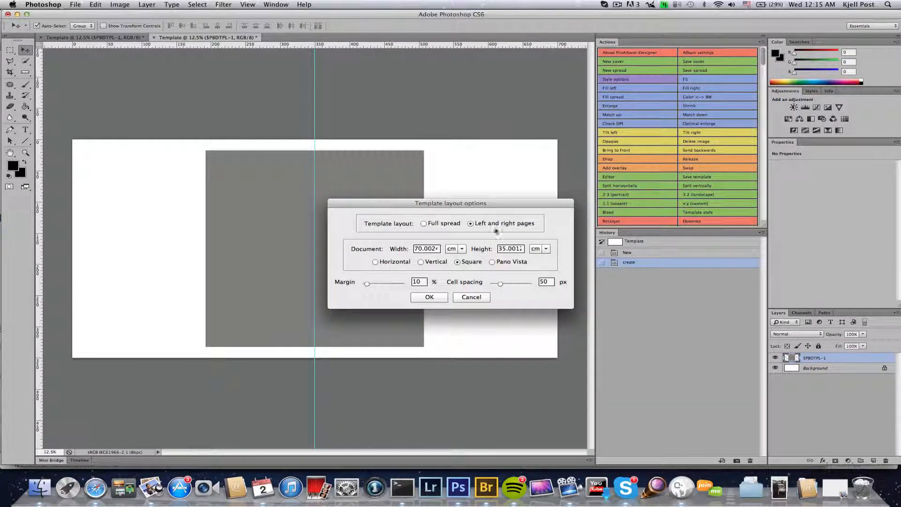
# Step: Make the template one full spread, 30 cm wide by 21 cm high
pyautogui.doubleClick(426, 249)
pyautogui.write('30')
pyautogui.press('Tab')
pyautogui.write('21')
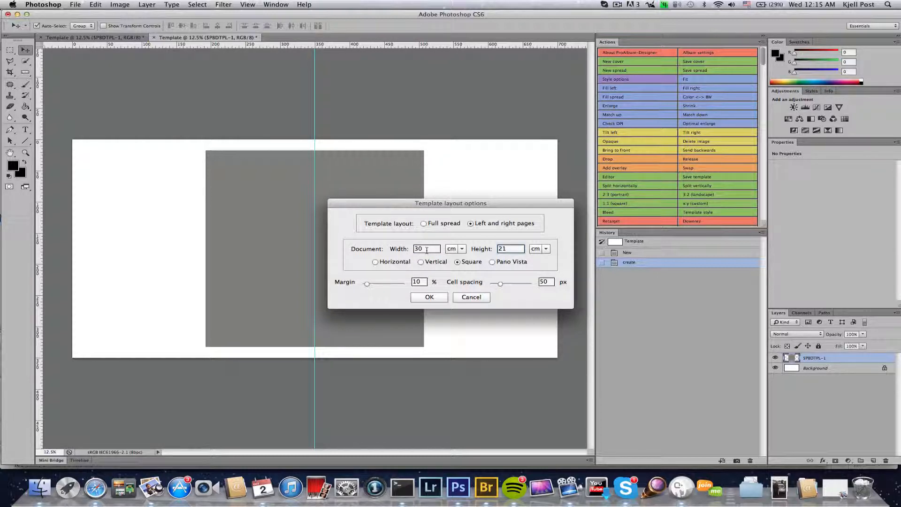
pyautogui.click(424, 224)
pyautogui.click(433, 297)
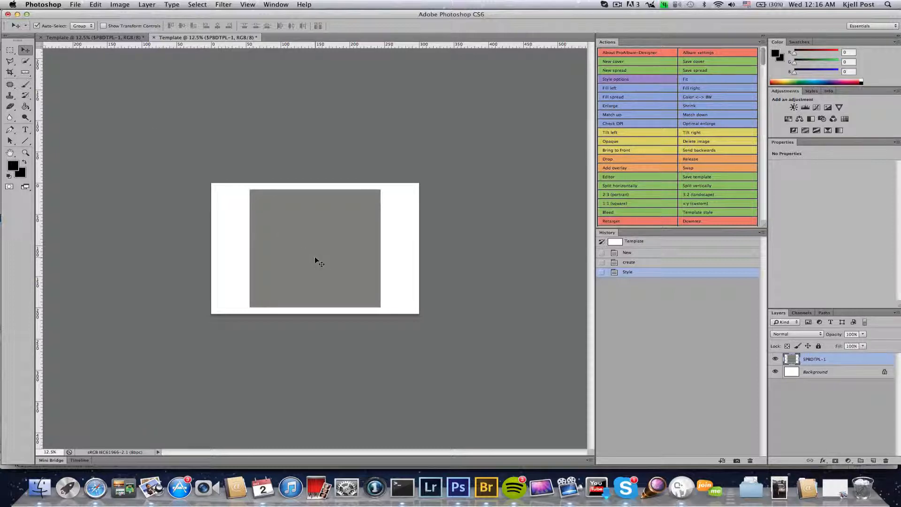
# Step: Split the photo cell vertically, then split the right cell horizontally into two
pyautogui.click(712, 187)
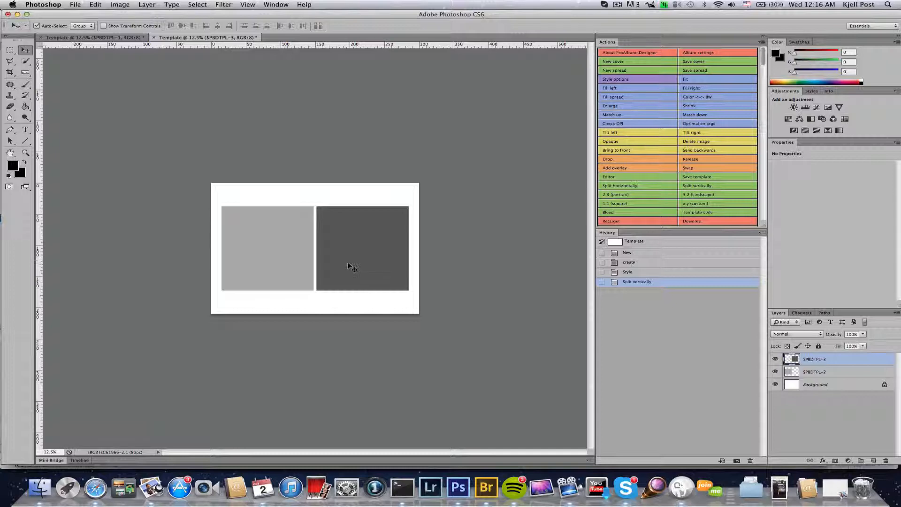
pyautogui.click(625, 188)
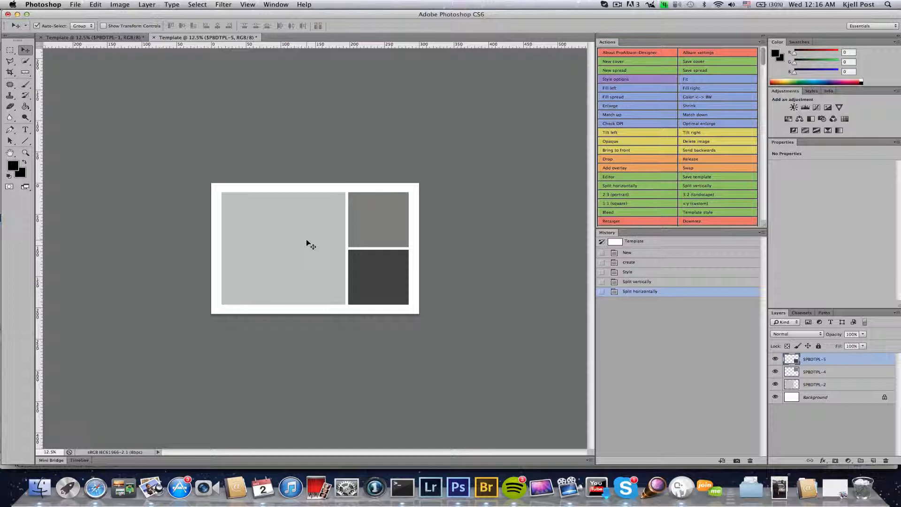
# Step: Resize the left cell to 15 × 21 cm and move it flush to the left edge
pyautogui.click(265, 260)
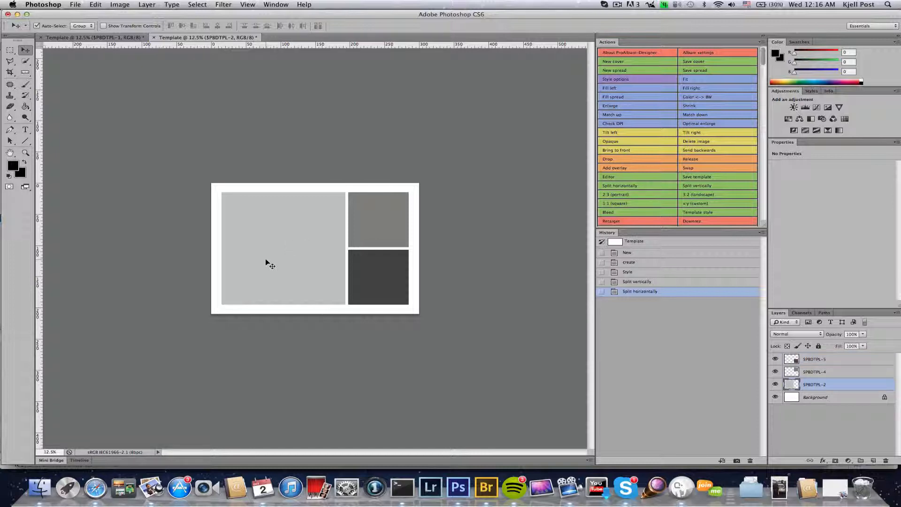
pyautogui.press('super+t')
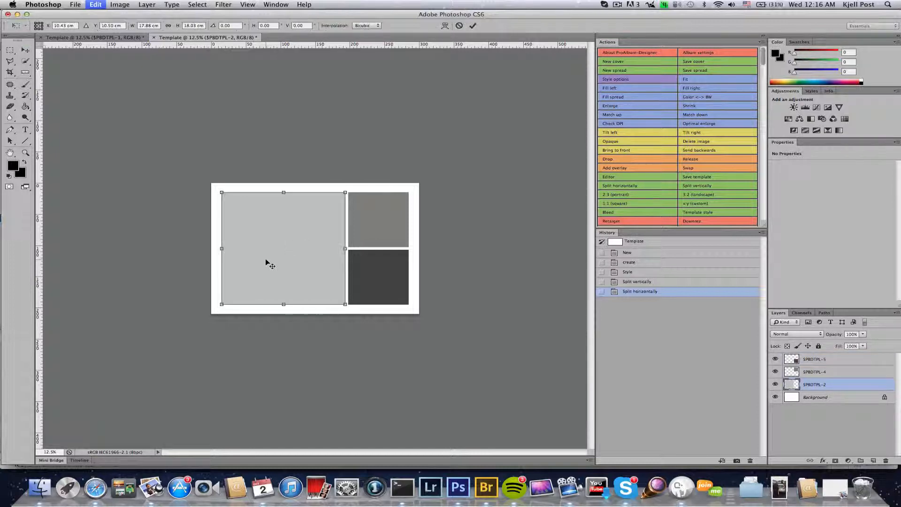
pyautogui.click(146, 25)
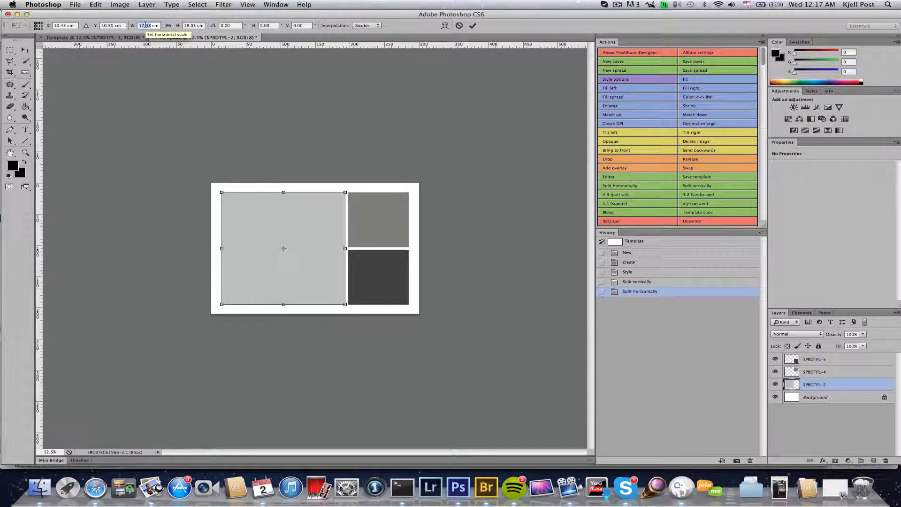
pyautogui.write('15')
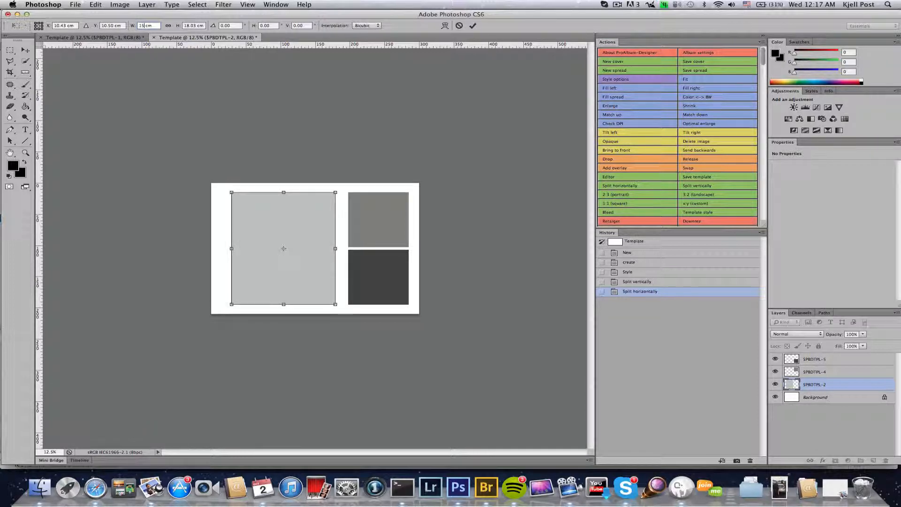
pyautogui.press('Tab')
pyautogui.write('21cm')
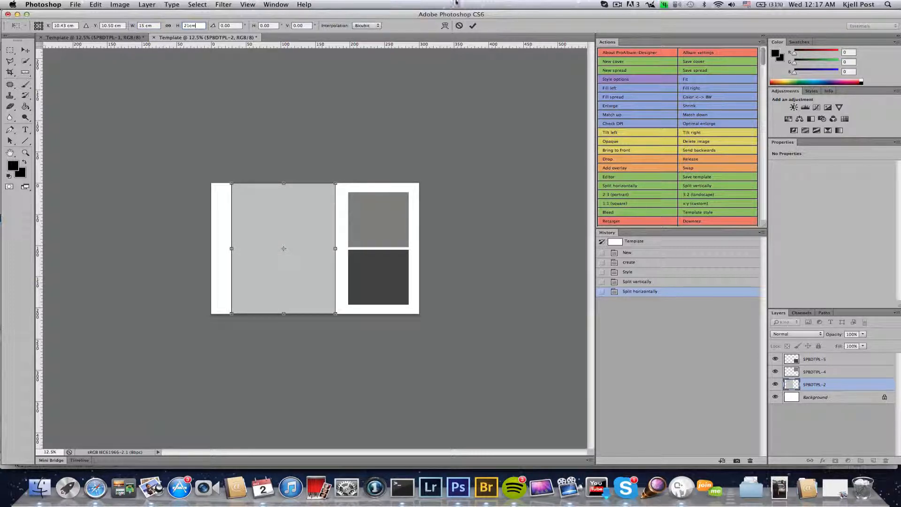
pyautogui.click(473, 27)
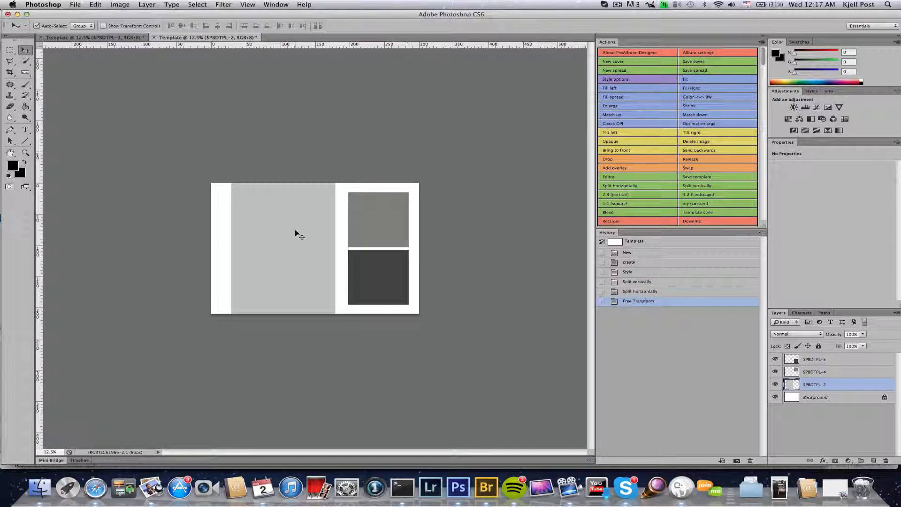
pyautogui.moveTo(295, 230); pyautogui.dragTo(277, 231)
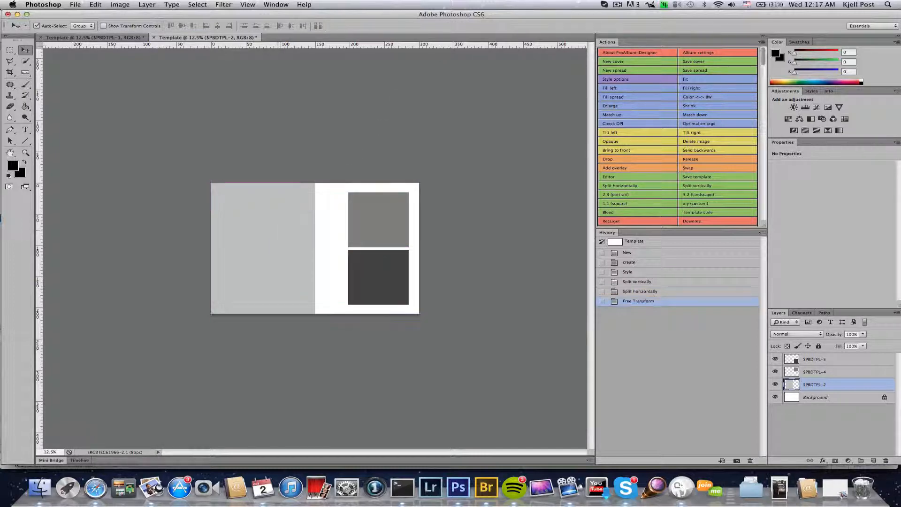
# Step: Turn off Smart Guides under View > Show
pyautogui.click(237, 5)
pyautogui.moveTo(282, 143)
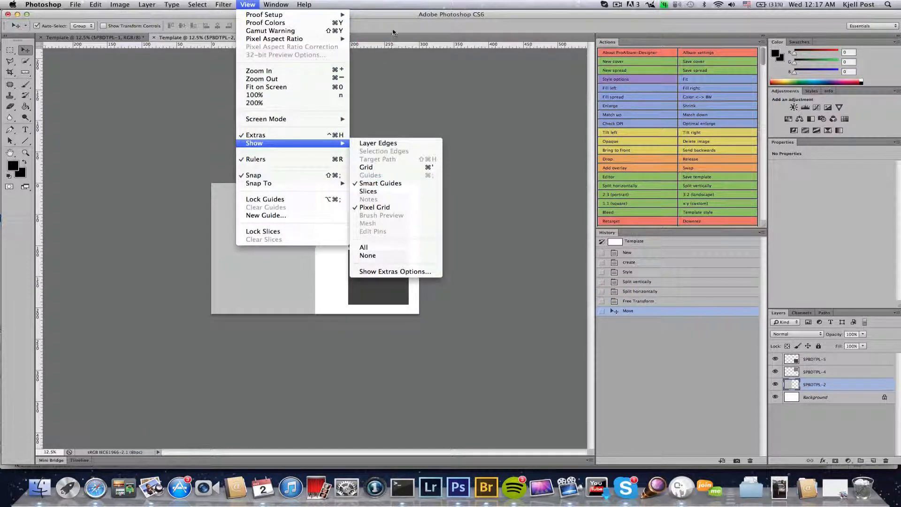
pyautogui.click(393, 183)
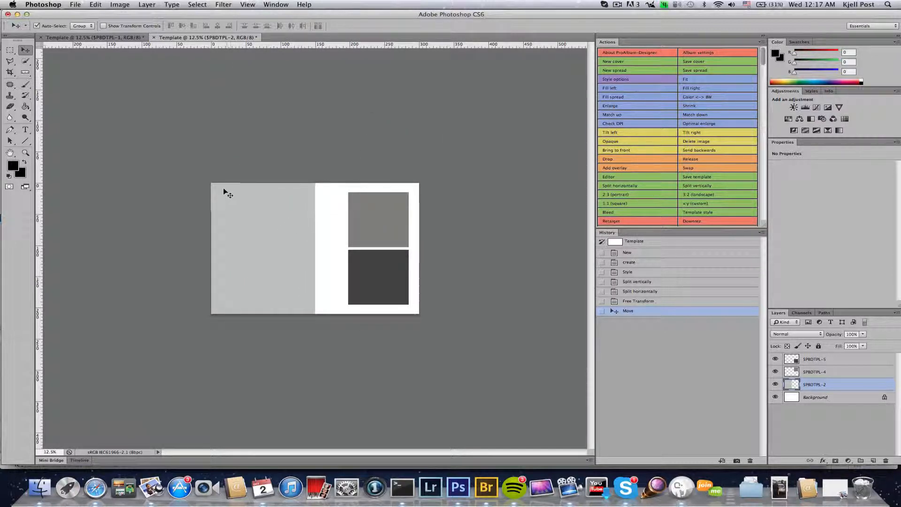
# Step: Resize the top-right cell to 15 × 10 cm and move it into the top-right corner
pyautogui.click(377, 221)
pyautogui.press('super+t')
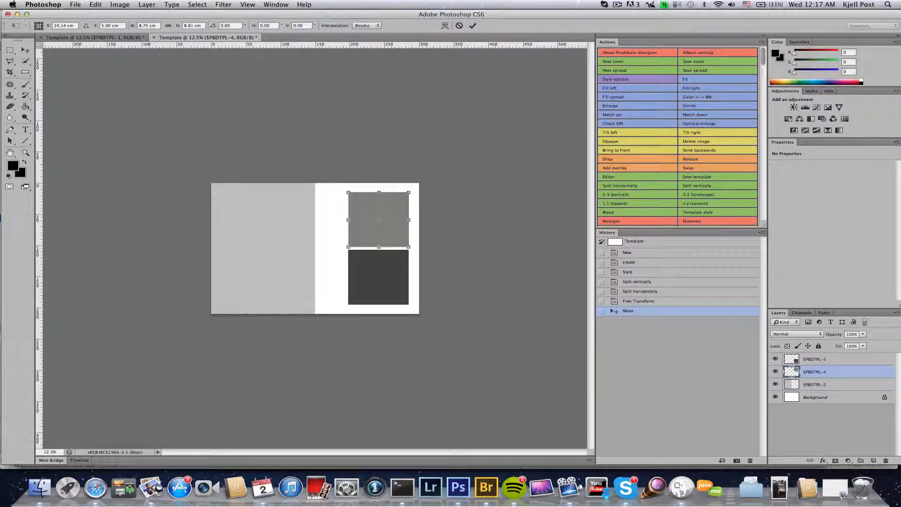
pyautogui.click(145, 25)
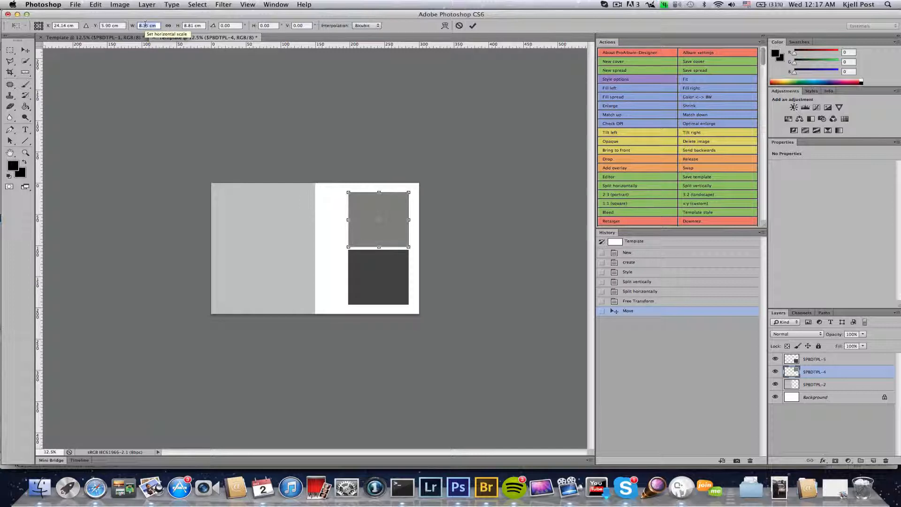
pyautogui.write('18cm')
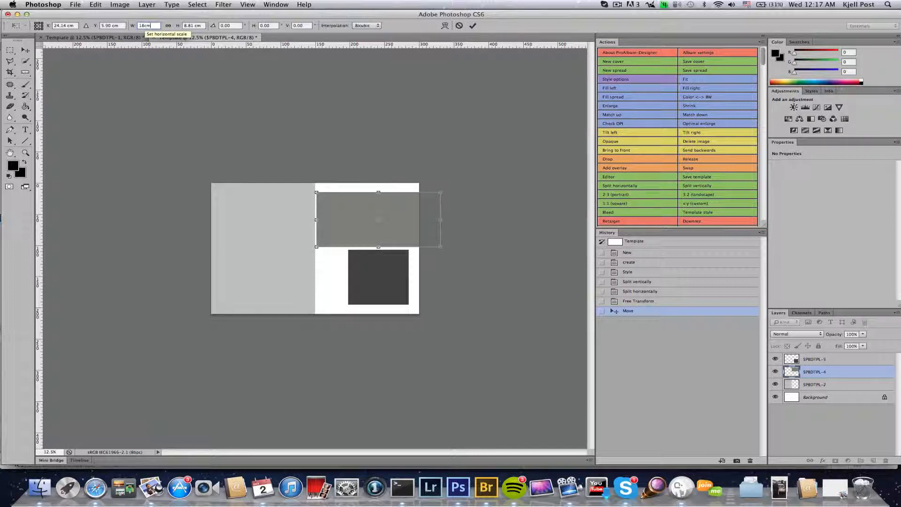
pyautogui.press('BackSpace')
pyautogui.press('BackSpace')
pyautogui.press('BackSpace')
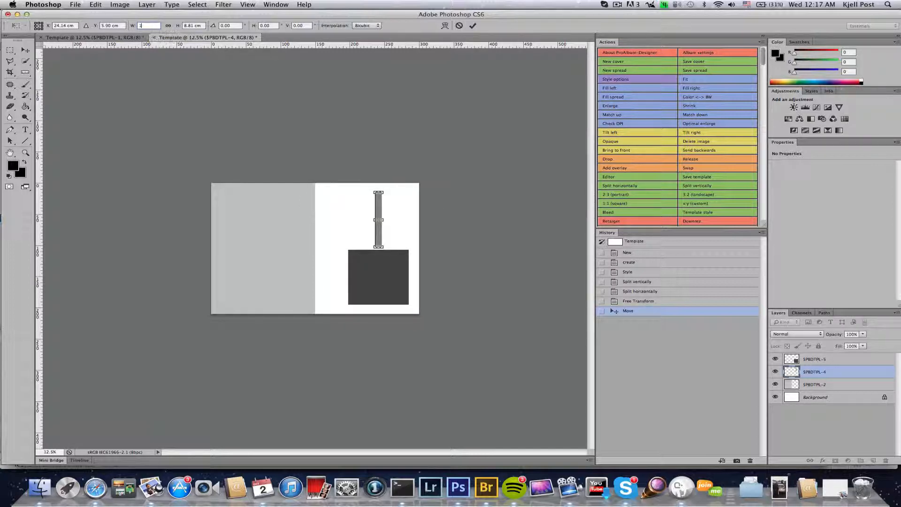
pyautogui.write('5cm')
pyautogui.press('Tab')
pyautogui.write('10cm')
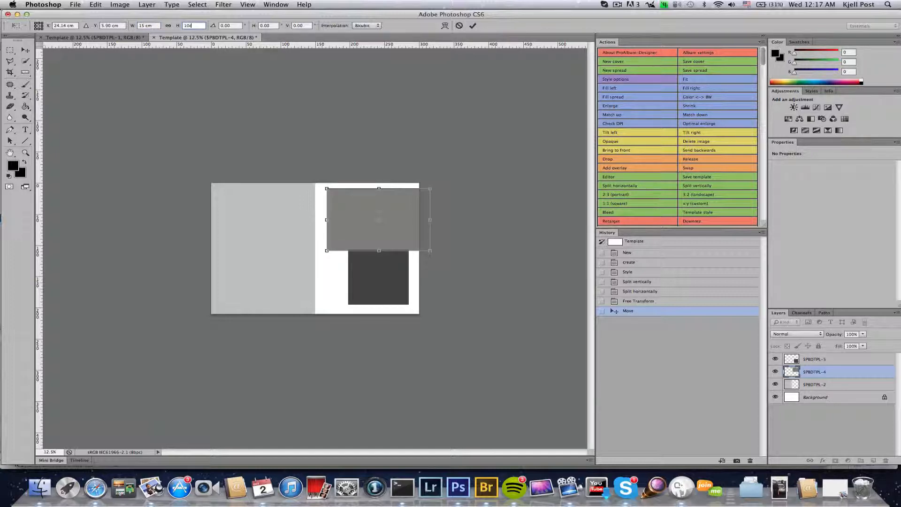
pyautogui.press('Tab')
pyautogui.click(474, 25)
pyautogui.moveTo(364, 207); pyautogui.dragTo(351, 205)
# Step: Give the dark cell the same 15 × 10 cm transform and move it beneath
pyautogui.click(370, 281)
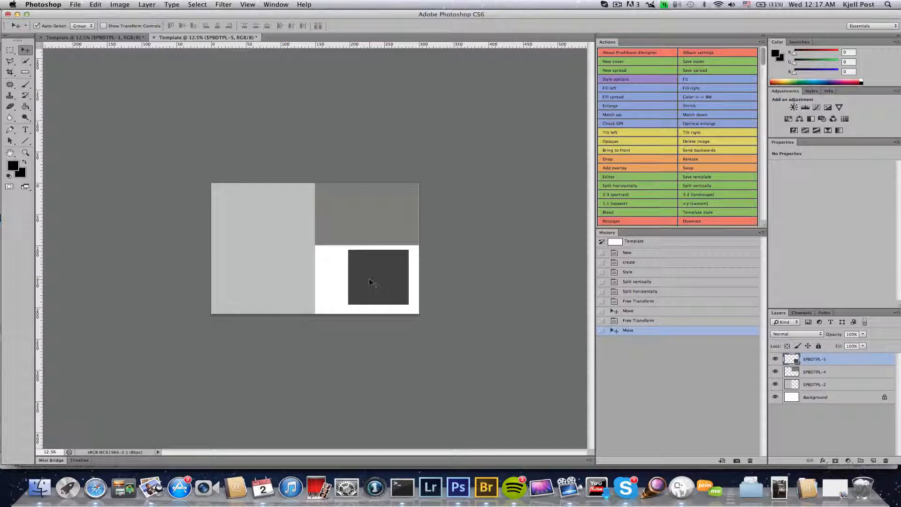
pyautogui.press('shift+super+t')
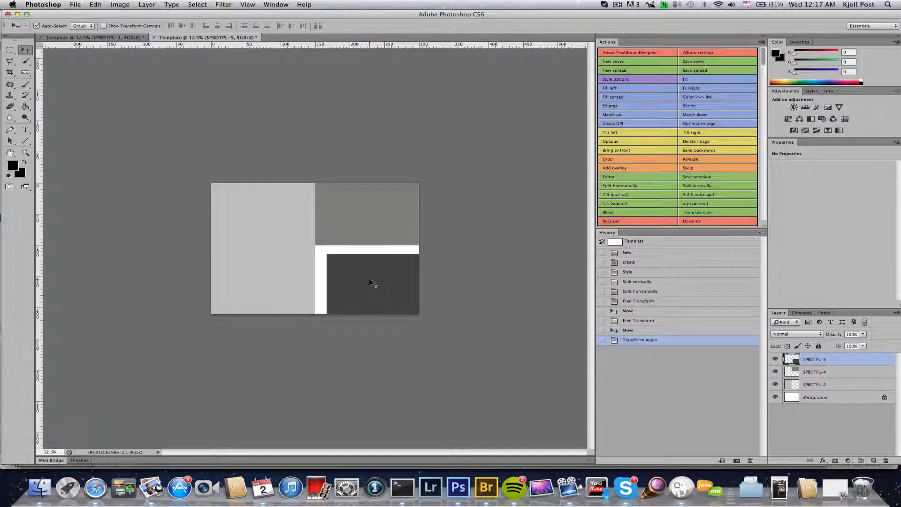
pyautogui.moveTo(369, 278); pyautogui.dragTo(356, 273)
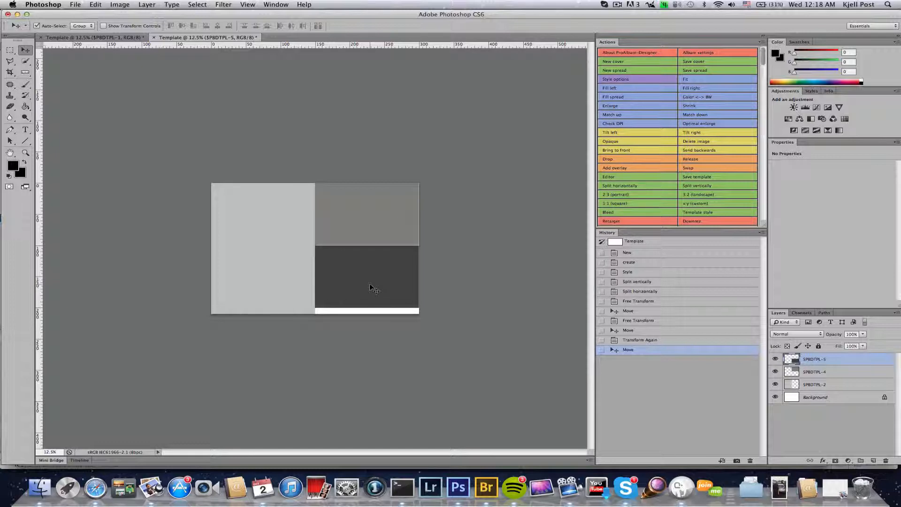
# Step: Set the template's save location to a newly created client folder inside PBD
pyautogui.click(694, 178)
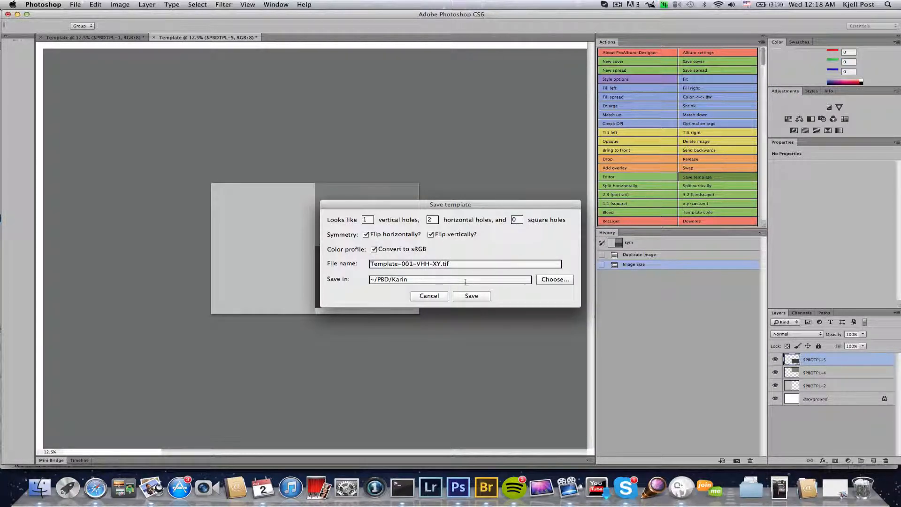
pyautogui.click(555, 279)
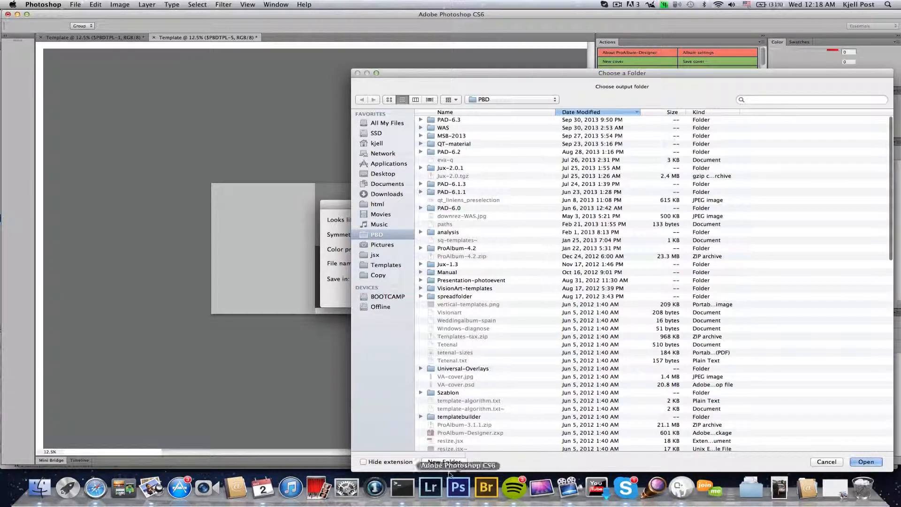
pyautogui.click(449, 463)
pyautogui.write('Karin')
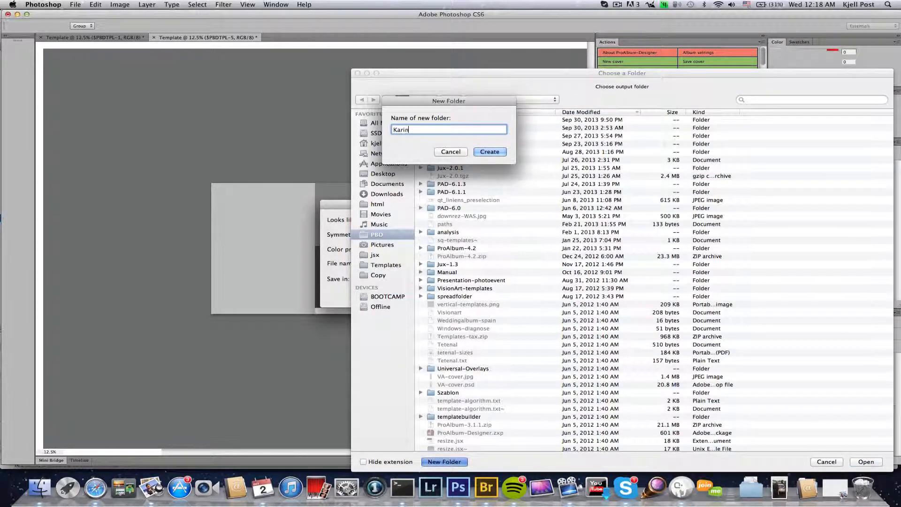
pyautogui.click(489, 153)
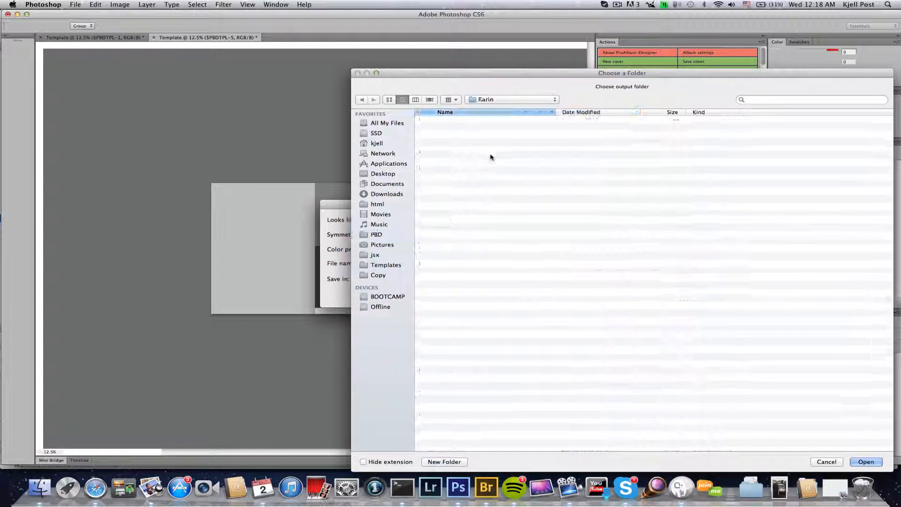
pyautogui.click(866, 461)
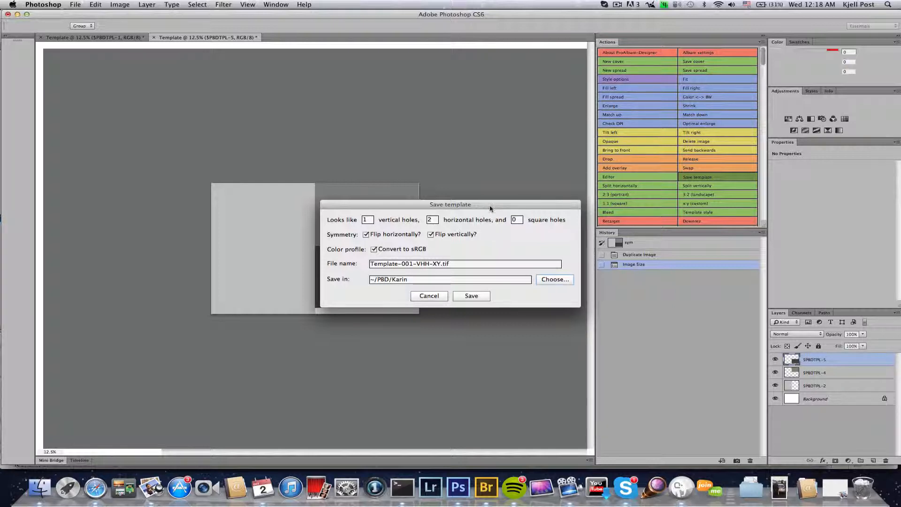
# Step: Set the holes to 0 vertical, 0 horizontal, 3 square, with both flips off
pyautogui.moveTo(489, 204); pyautogui.dragTo(406, 69)
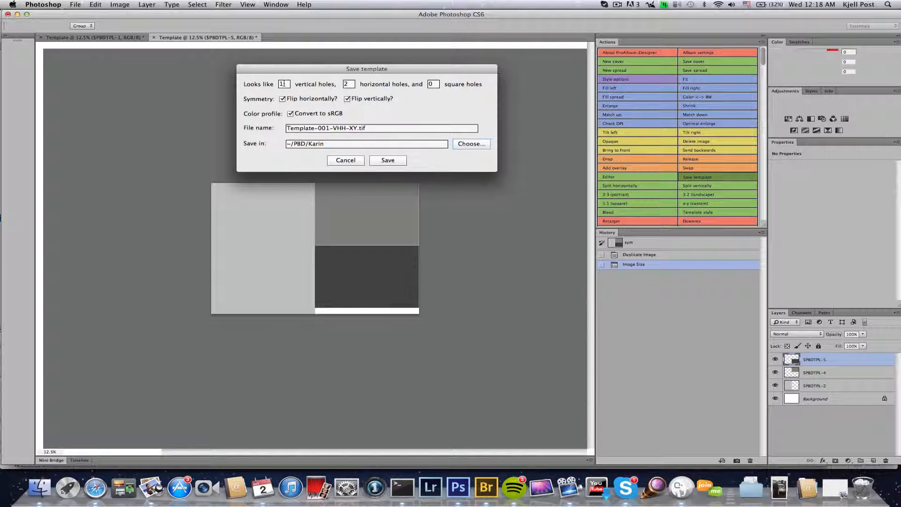
pyautogui.click(284, 84)
pyautogui.write('0')
pyautogui.press('Tab')
pyautogui.write('0')
pyautogui.press('Tab')
pyautogui.write('3')
pyautogui.click(291, 99)
pyautogui.click(347, 99)
# Step: Save the first template, then start a new full-spread 30 × 21 cm template
pyautogui.click(349, 161)
pyautogui.click(389, 162)
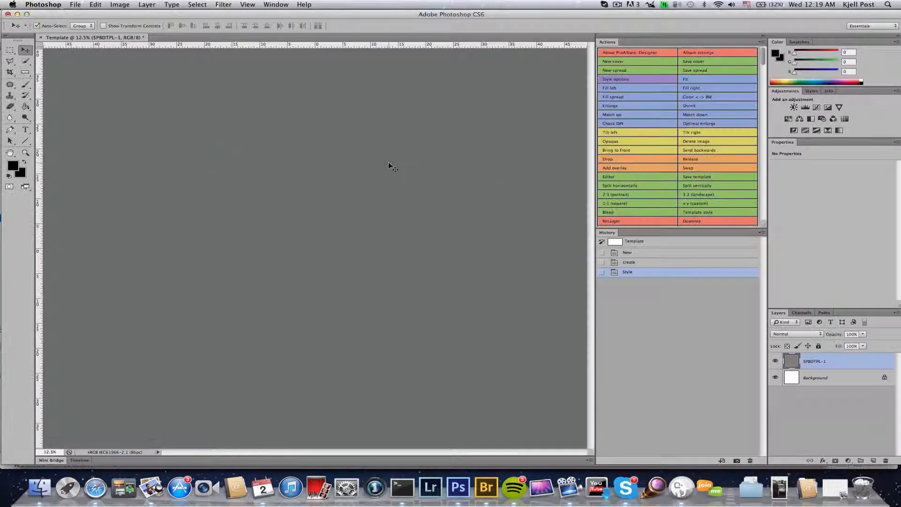
pyautogui.click(620, 175)
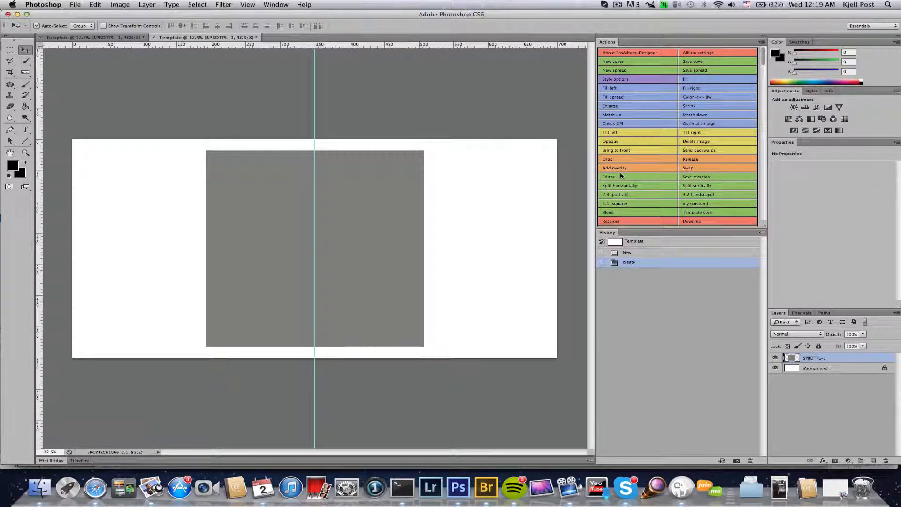
pyautogui.click(707, 213)
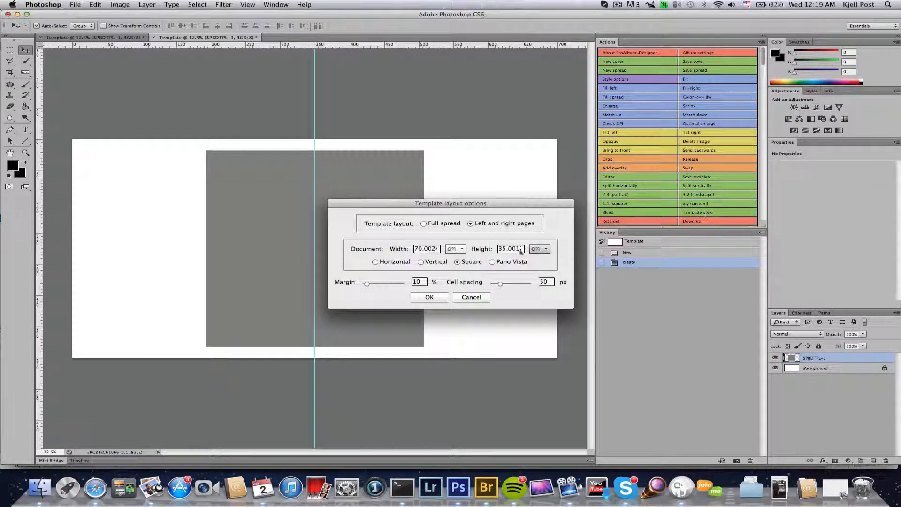
pyautogui.click(423, 224)
pyautogui.doubleClick(424, 249)
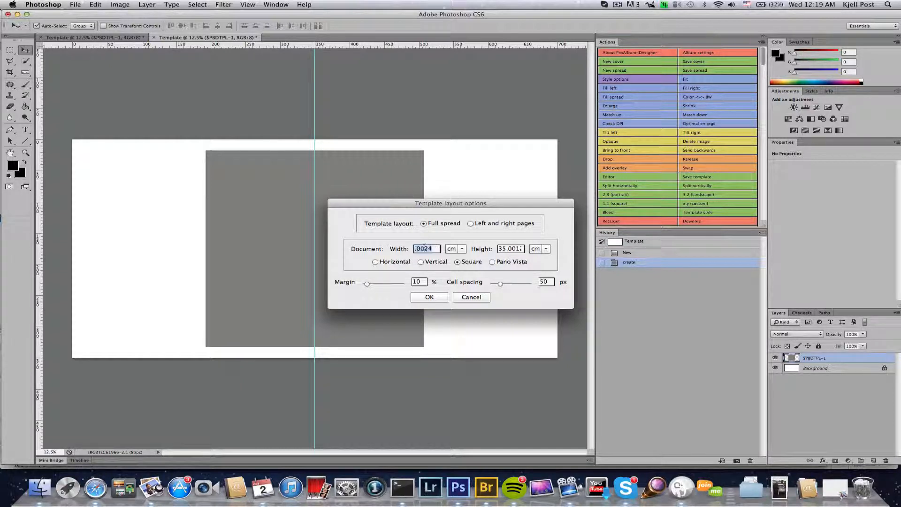
pyautogui.write('30')
pyautogui.press('Tab')
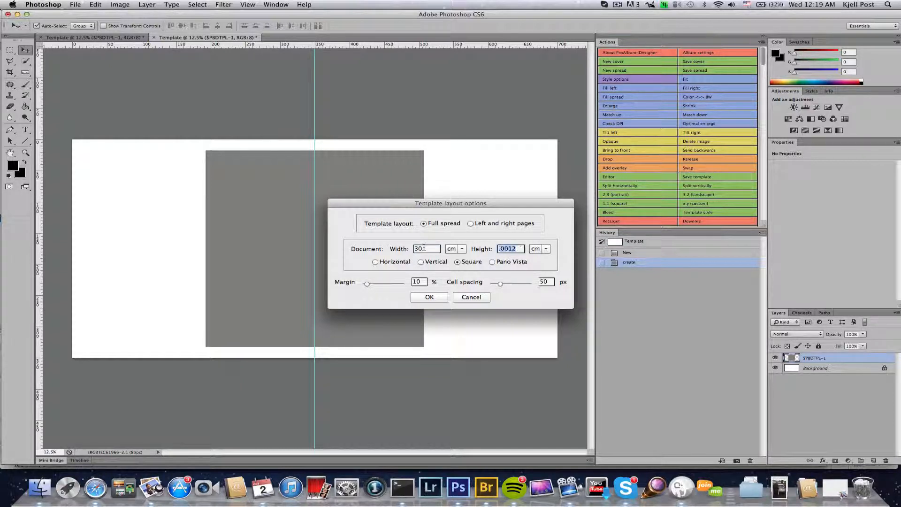
pyautogui.write('21')
pyautogui.click(429, 298)
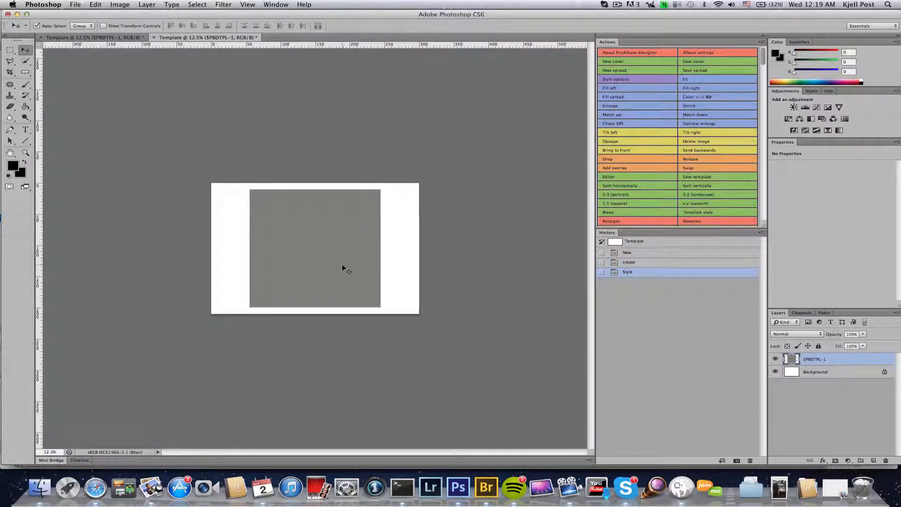
# Step: Split the spread into two boxes and resize both to 13 × 18 cm
pyautogui.click(694, 187)
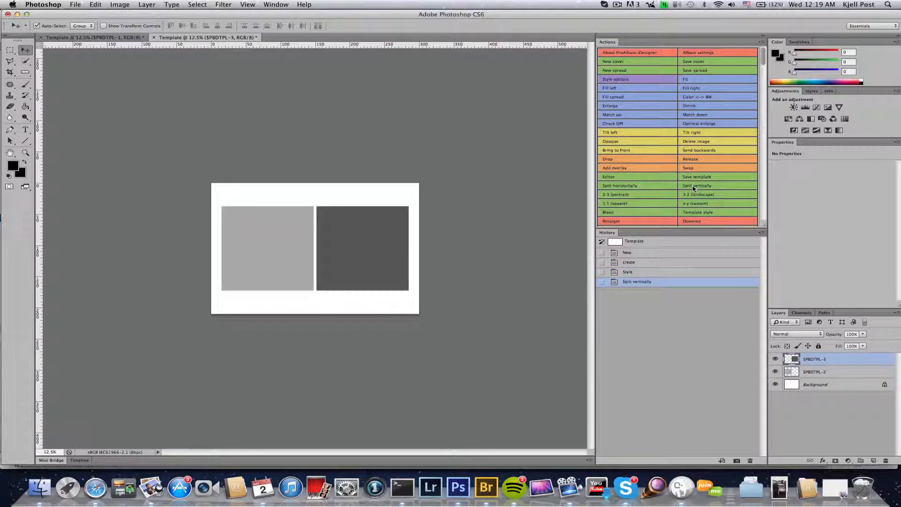
pyautogui.click(278, 252)
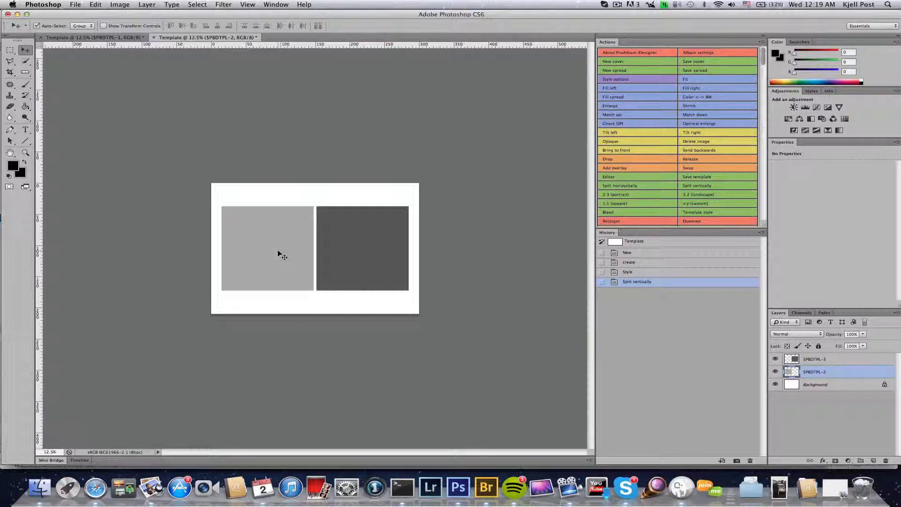
pyautogui.press('super+t')
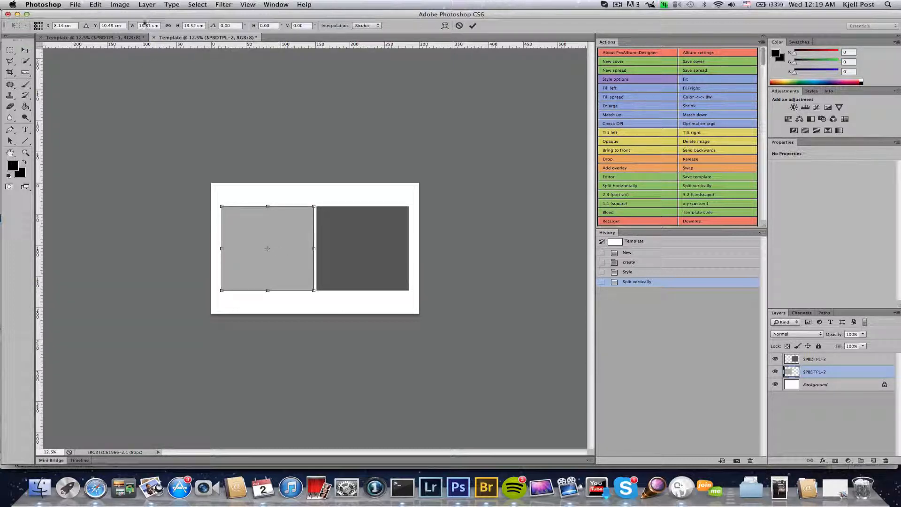
pyautogui.click(143, 25)
pyautogui.write('13')
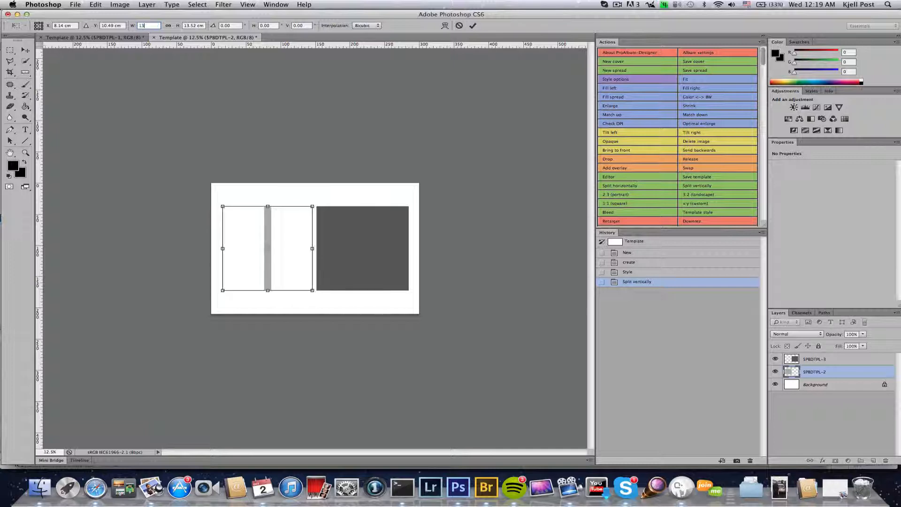
pyautogui.press('Tab')
pyautogui.write('18cm')
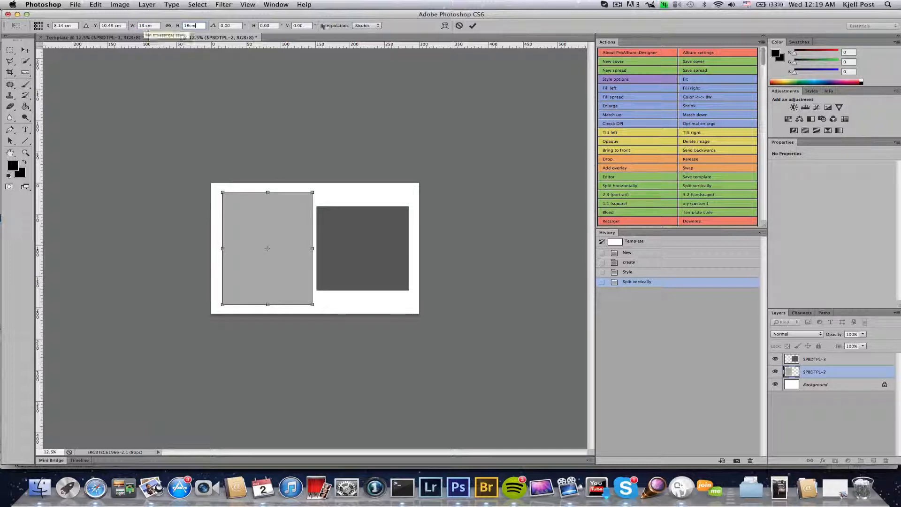
pyautogui.click(473, 26)
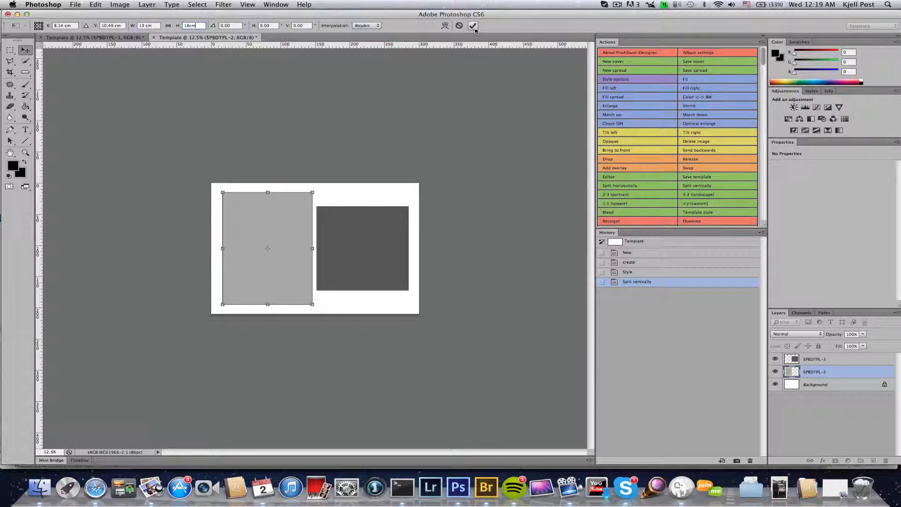
pyautogui.click(375, 224)
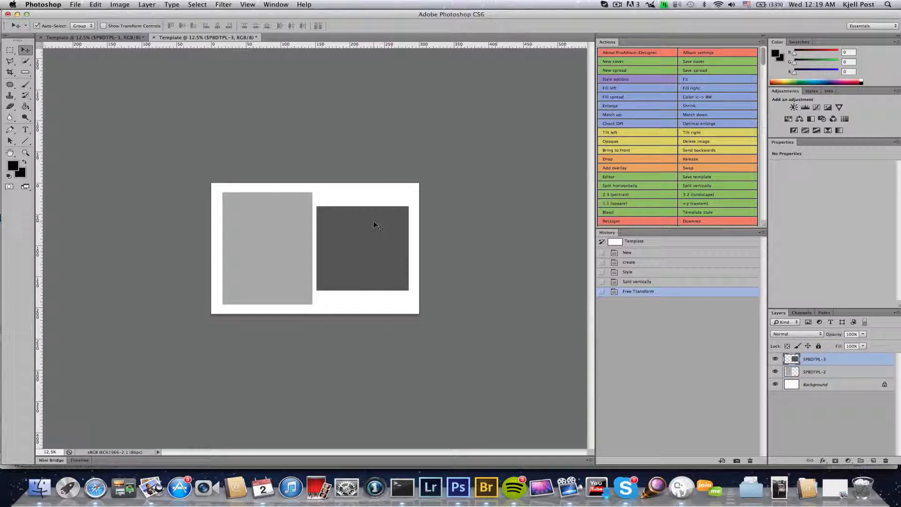
pyautogui.press('super+shift+t')
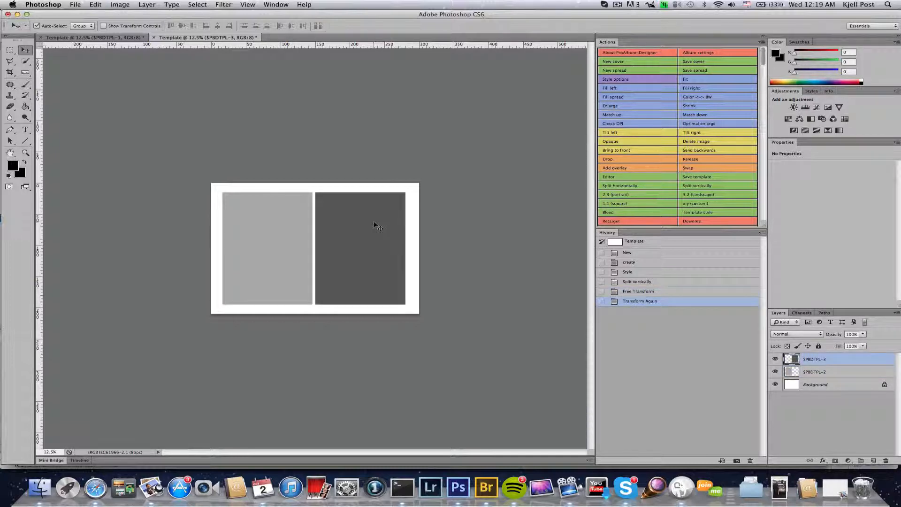
# Step: Save the two-box template with holes 0/0/2 and horizontal flipping off
pyautogui.click(694, 176)
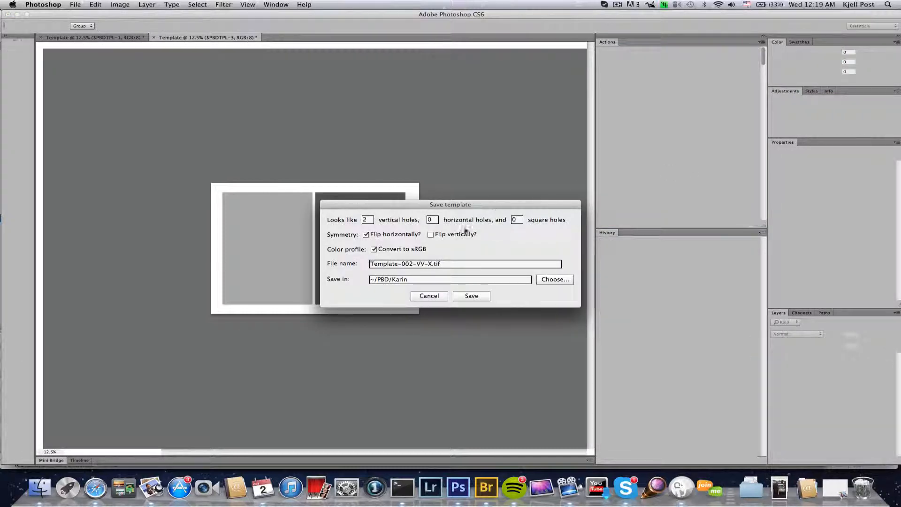
pyautogui.doubleClick(367, 219)
pyautogui.press('Tab')
pyautogui.press('Tab')
pyautogui.write('2')
pyautogui.click(366, 234)
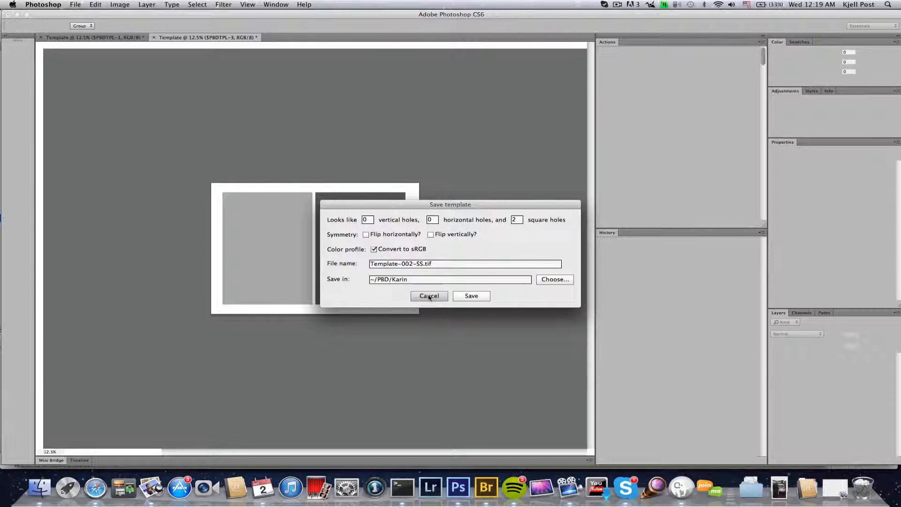
pyautogui.click(467, 296)
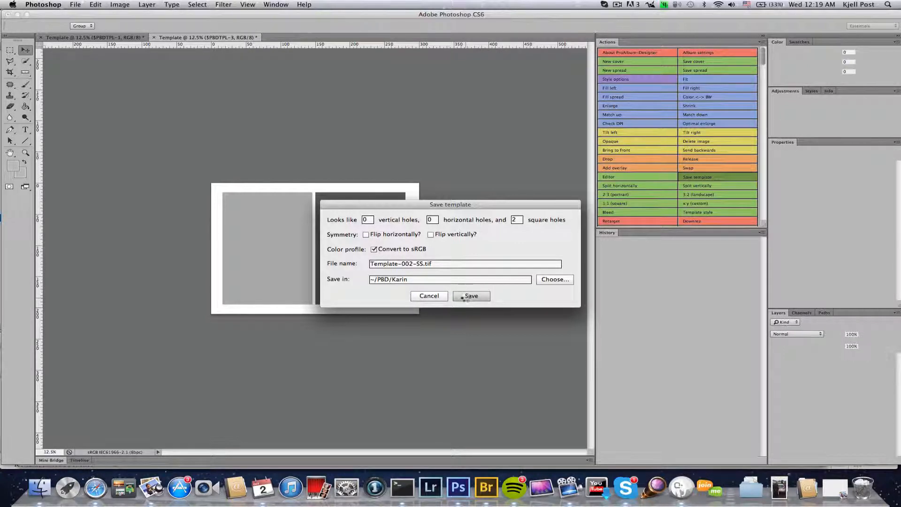
# Step: In Bridge, make an album spread from Irsta015 and Irsta026 via ProAlbum-Designer
pyautogui.click(486, 489)
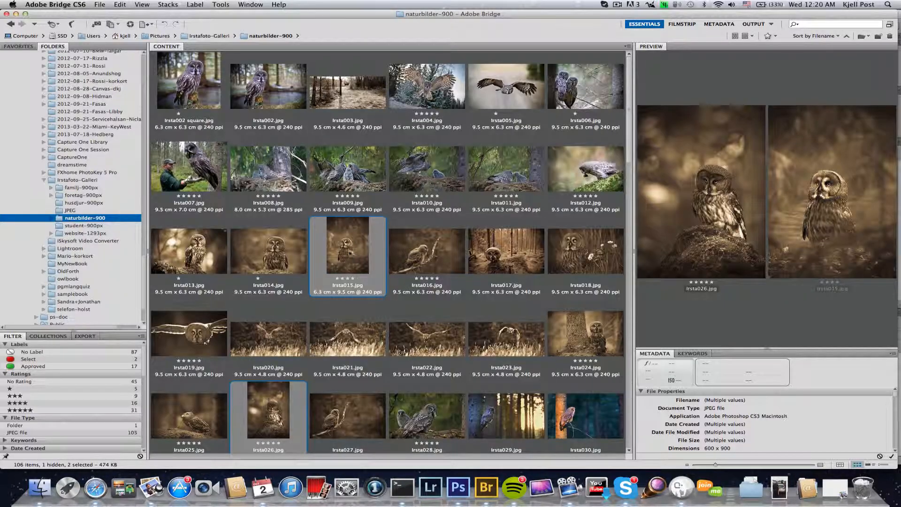
pyautogui.rightClick(349, 253)
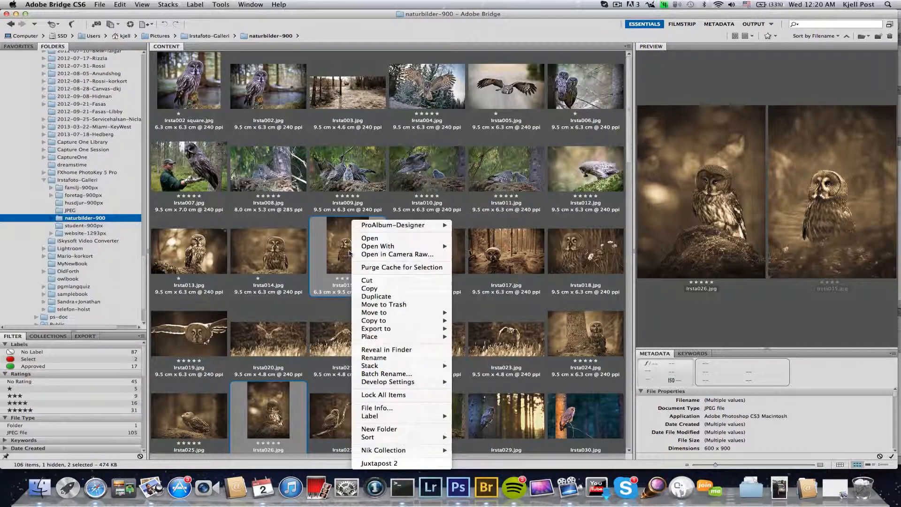
pyautogui.moveTo(371, 226)
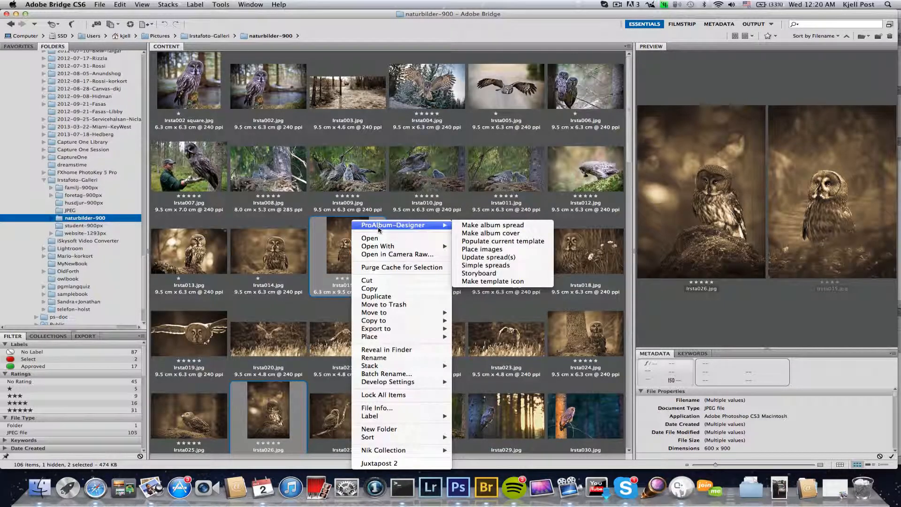
pyautogui.click(493, 225)
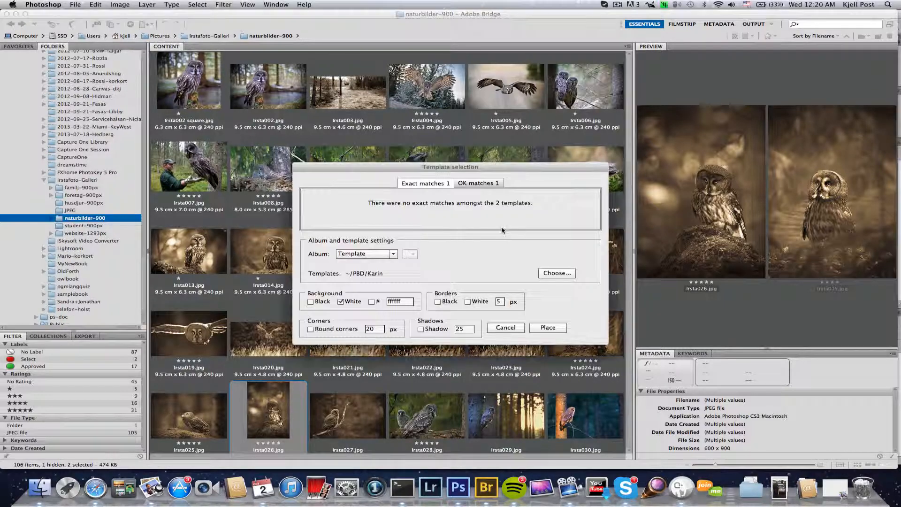
# Step: Point the template selection at the client's templates folder
pyautogui.moveTo(467, 169); pyautogui.dragTo(406, 169)
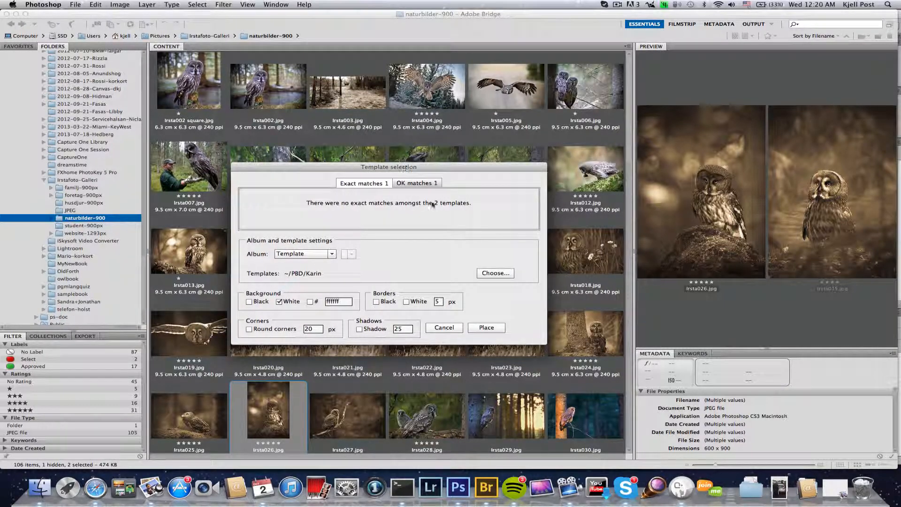
pyautogui.click(497, 277)
pyautogui.click(499, 279)
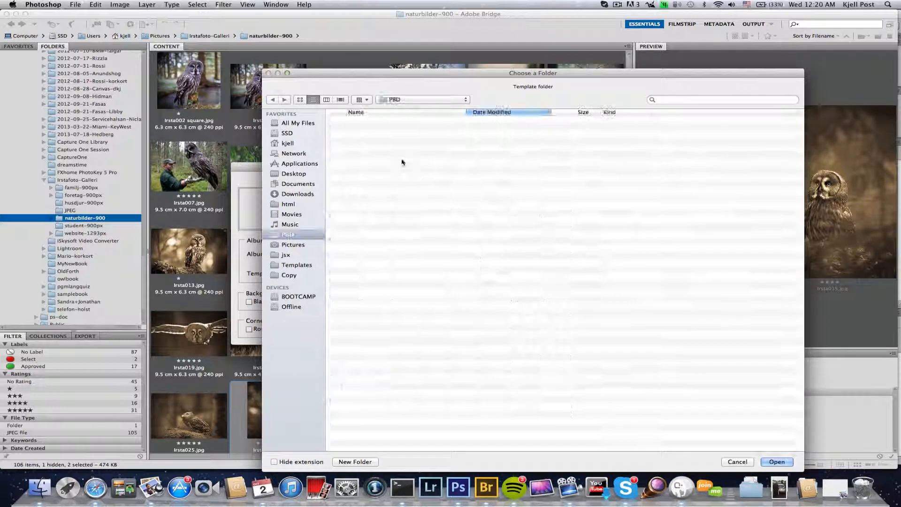
pyautogui.click(356, 120)
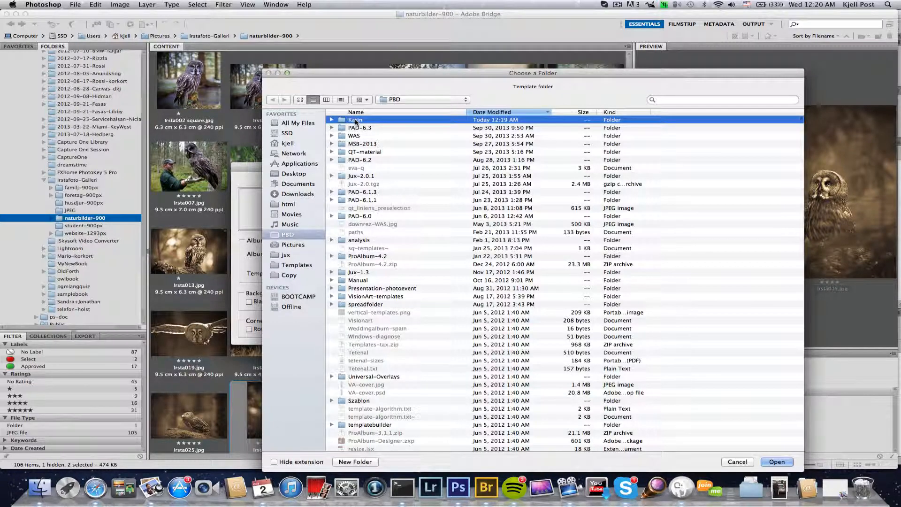
pyautogui.click(775, 462)
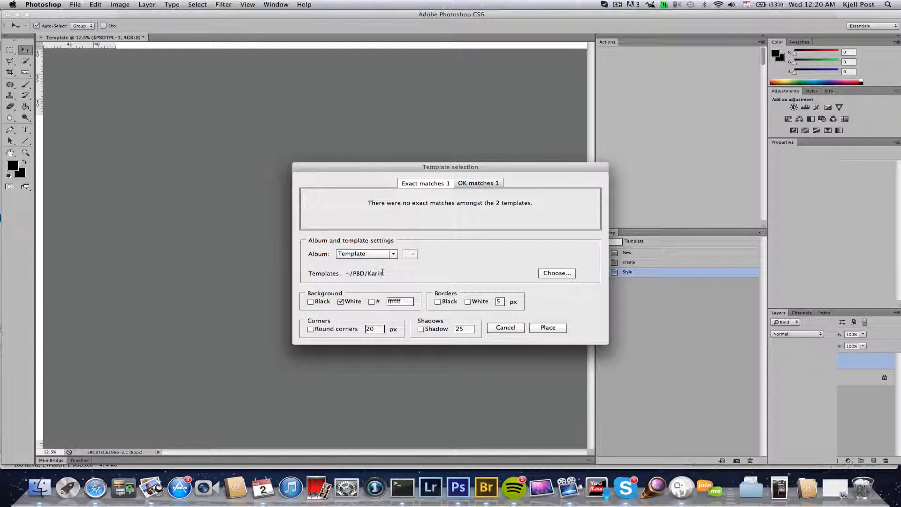
# Step: Keep the Template album and place the photos into Template-002-SS from OK matches
pyautogui.click(391, 258)
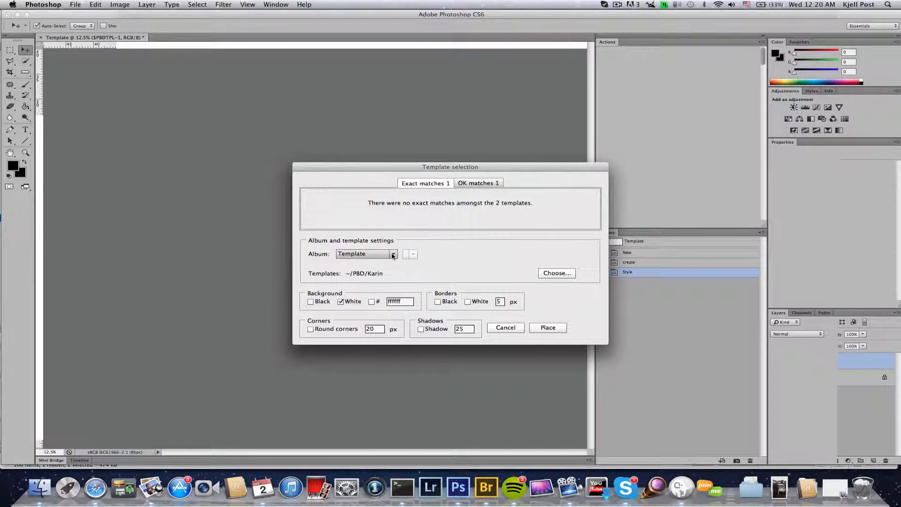
pyautogui.click(393, 256)
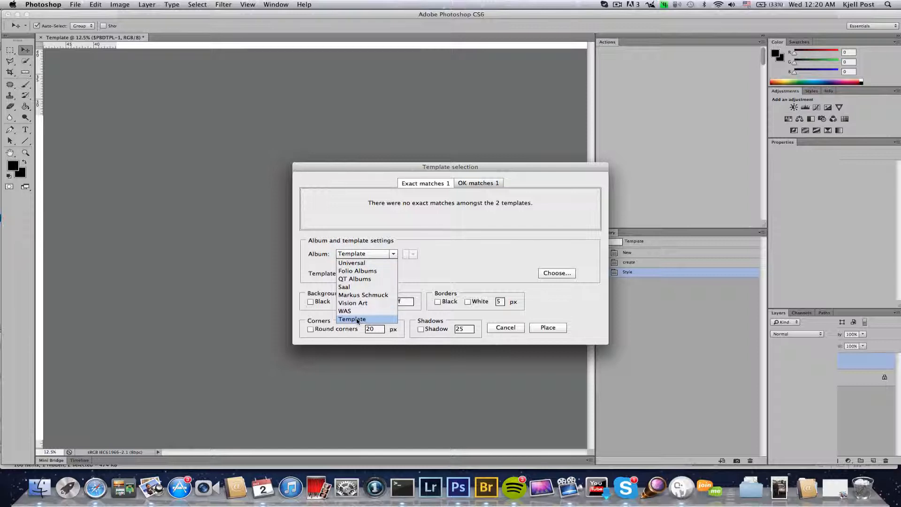
pyautogui.click(357, 319)
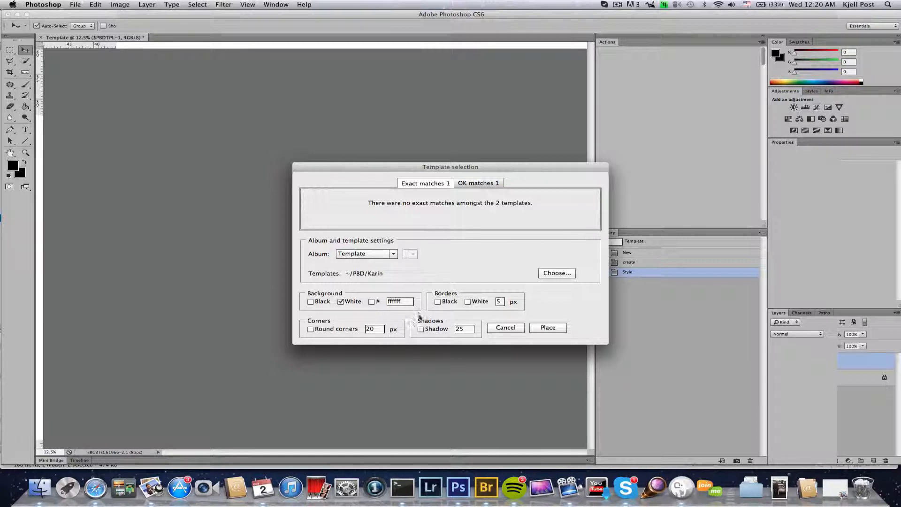
pyautogui.click(471, 185)
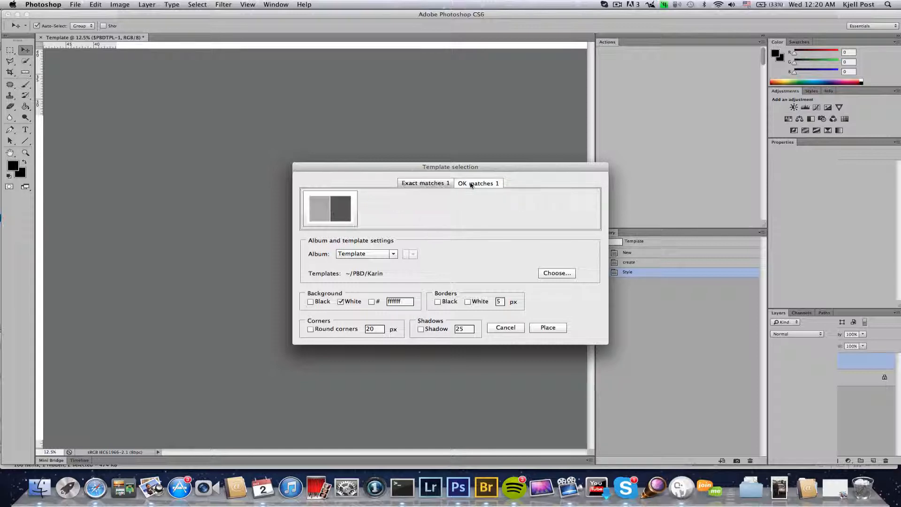
pyautogui.doubleClick(328, 214)
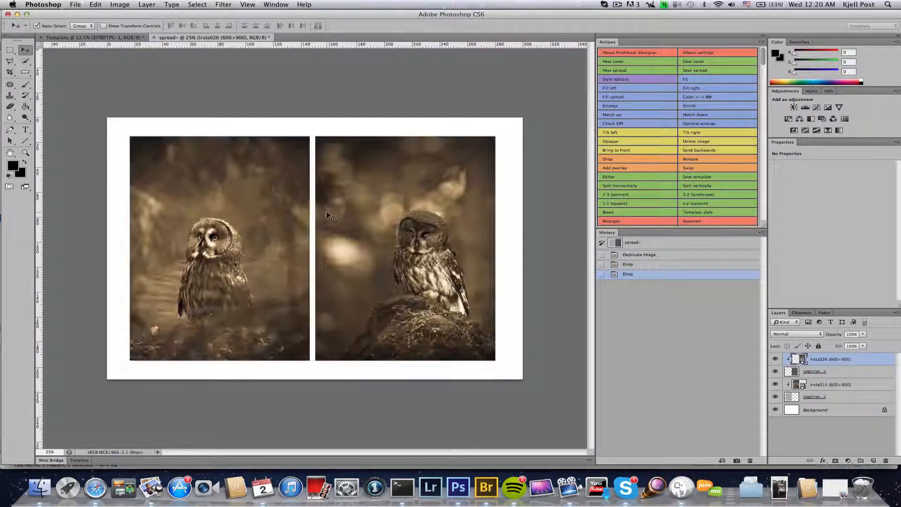
# Step: Check the spread's 3543 × 2480 px image size without changes, then close it unsaved
pyautogui.click(121, 4)
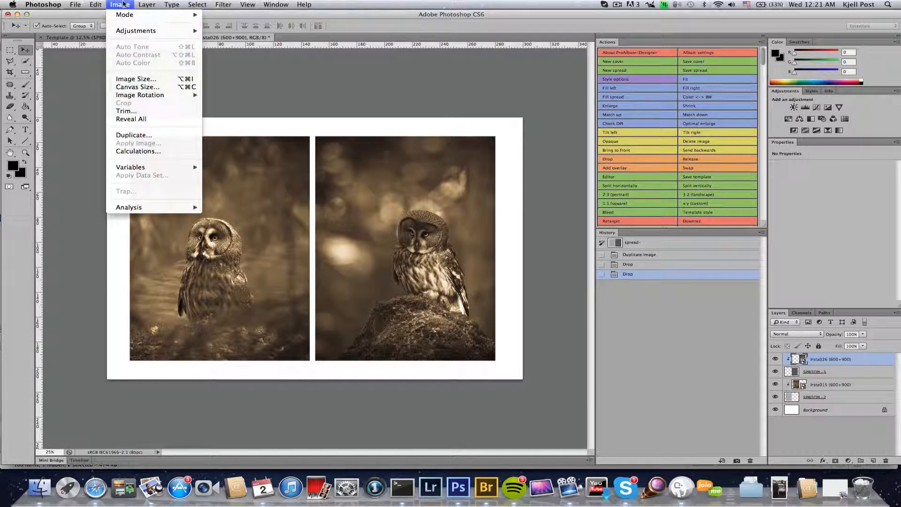
pyautogui.click(136, 79)
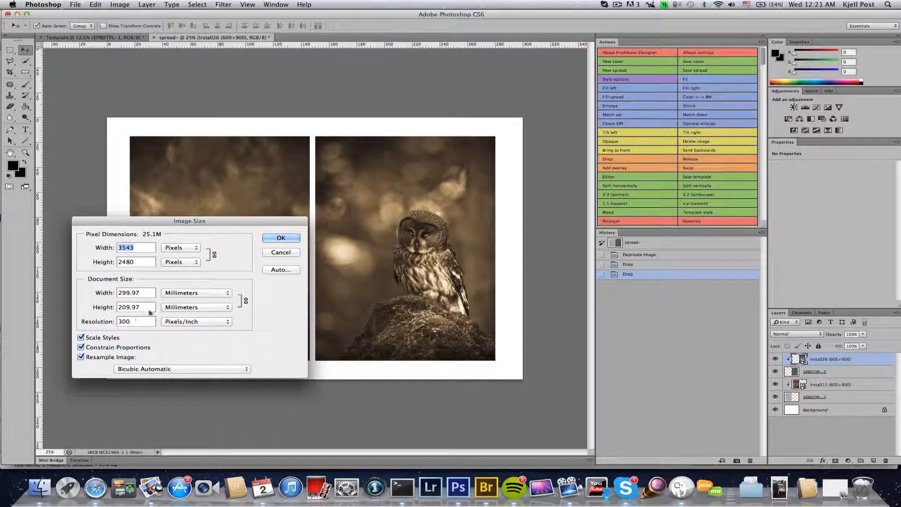
pyautogui.click(281, 252)
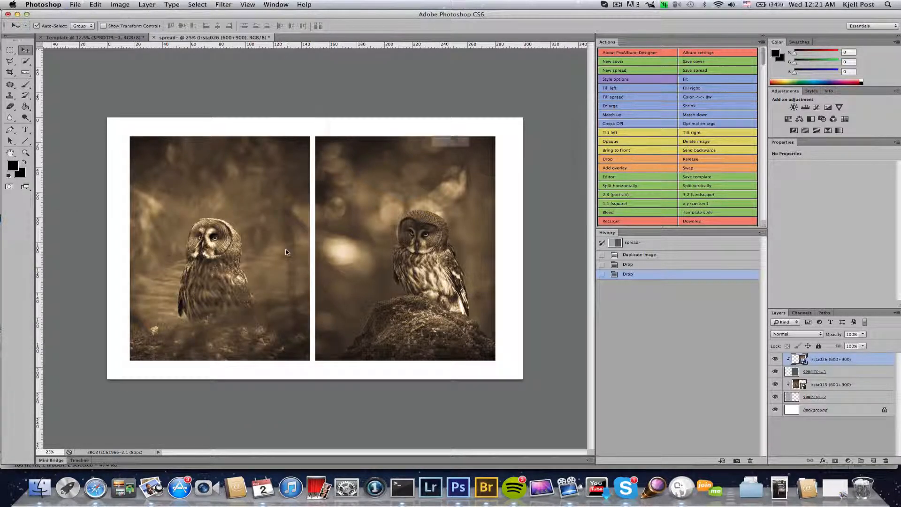
pyautogui.click(418, 162)
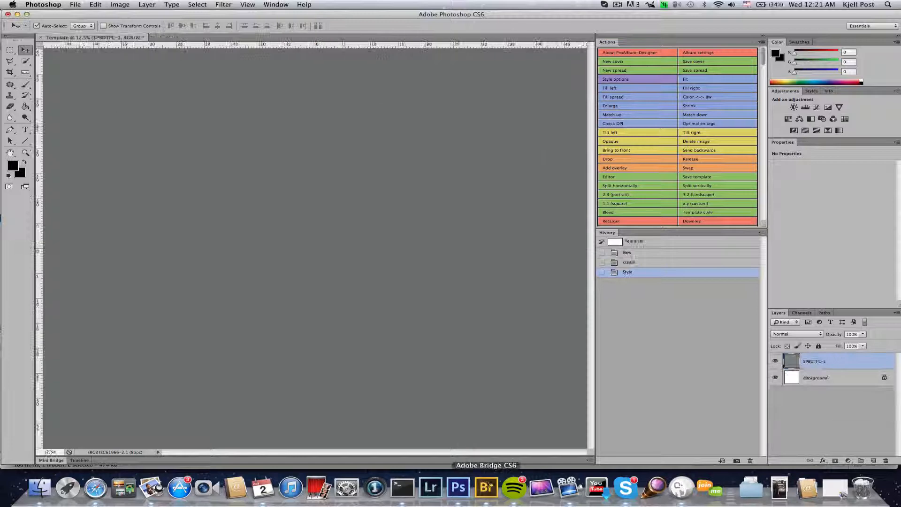
# Step: In Bridge, add Irsta016 to the selection and build a ProAlbum-Designer spread using the OK-match template
pyautogui.click(486, 488)
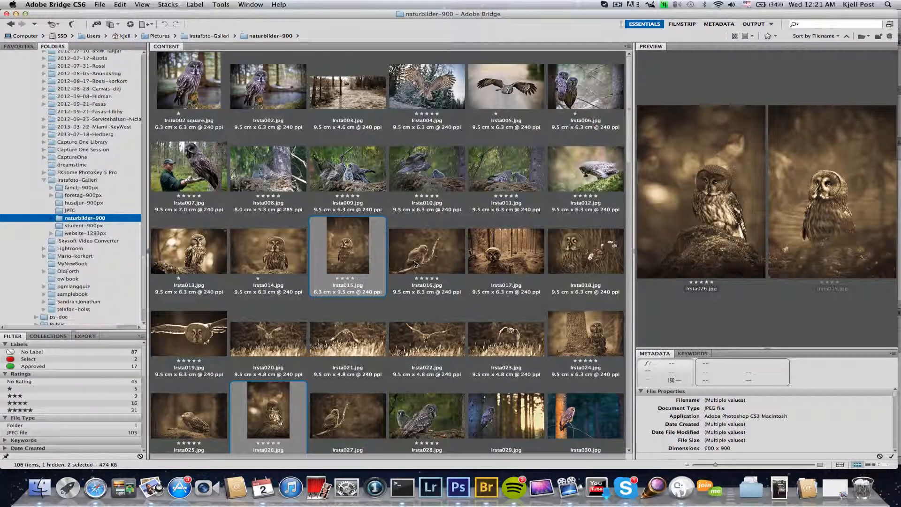
pyautogui.keyDown('super'); pyautogui.click(415, 264); pyautogui.keyUp('super')
pyautogui.rightClick(416, 263)
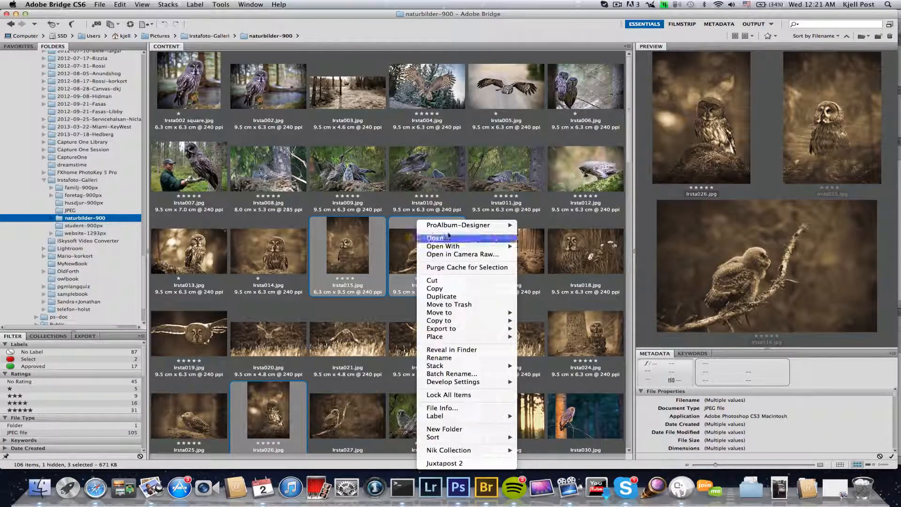
pyautogui.moveTo(476, 225)
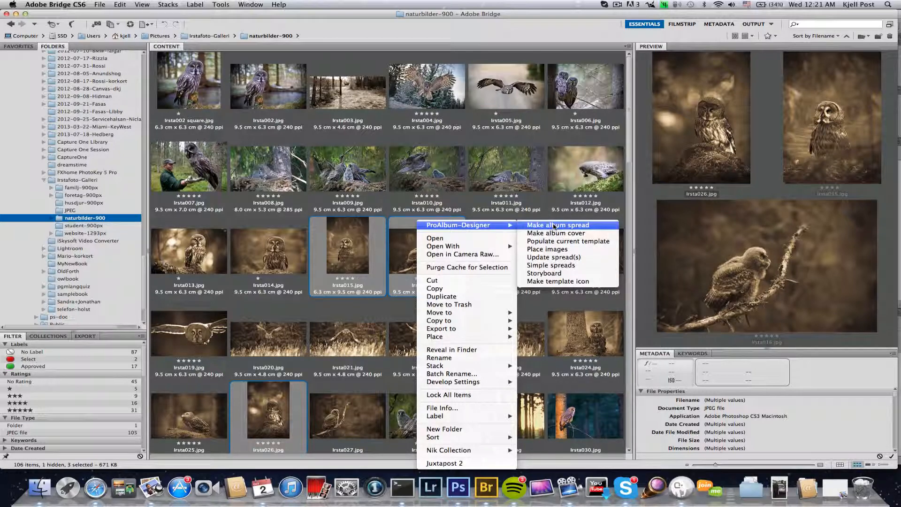
pyautogui.click(555, 226)
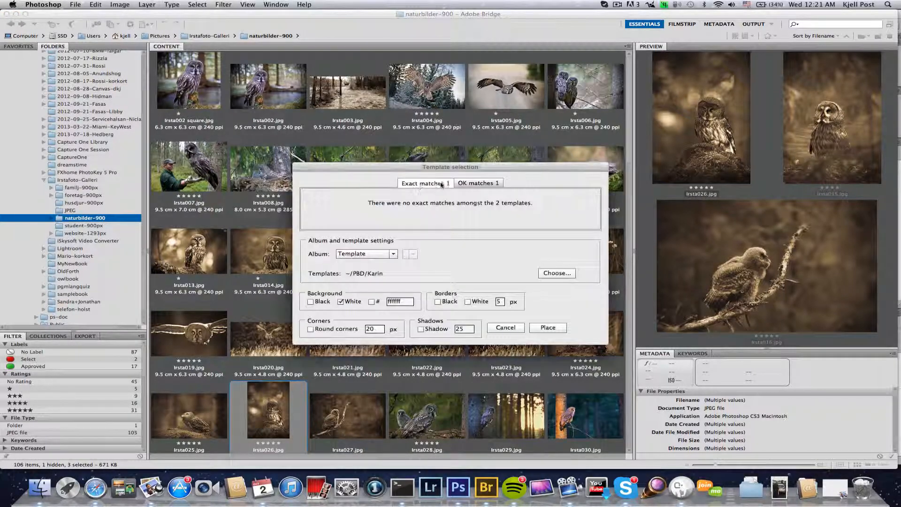
pyautogui.click(478, 183)
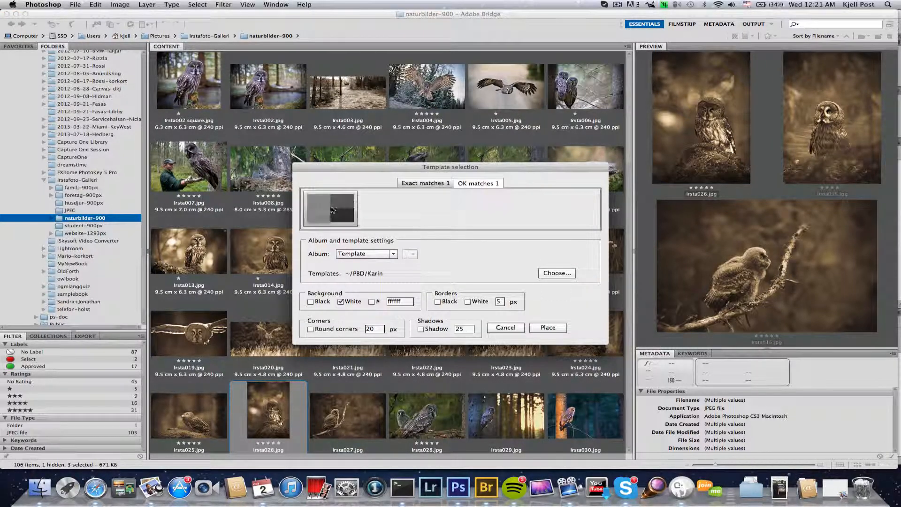
pyautogui.doubleClick(331, 210)
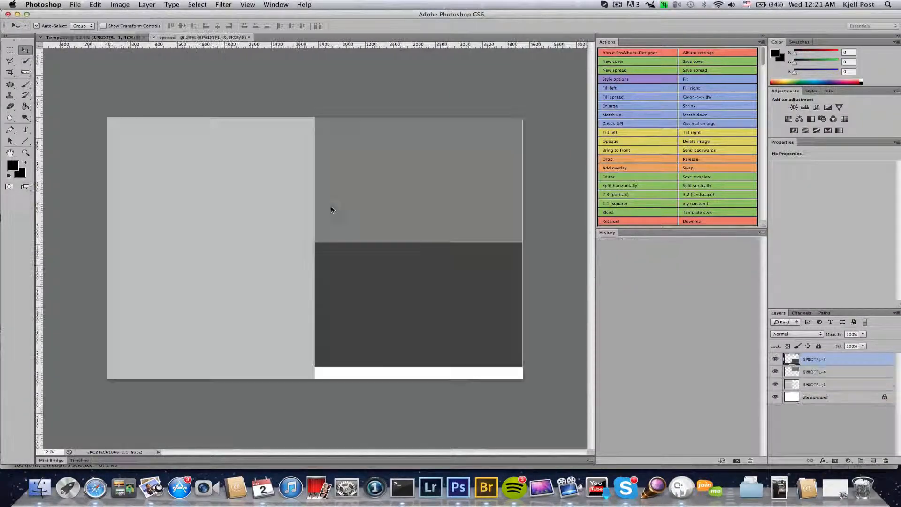